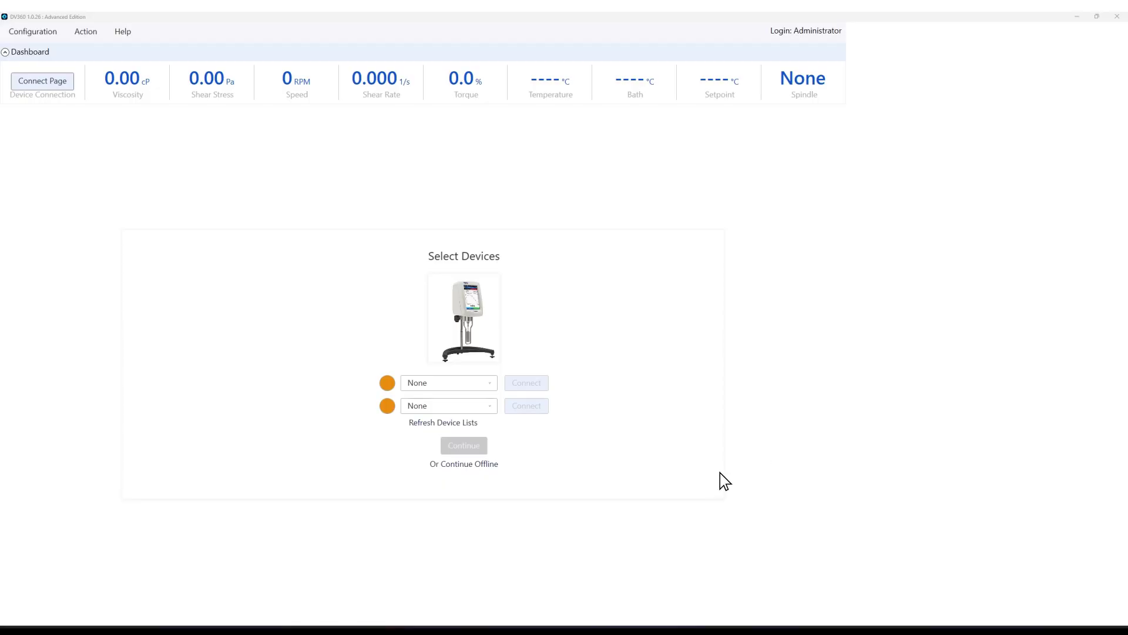
- Refresh the device lists, then select and connect the HA DVNext as the first viscometer
{"action": "left_click", "coordinate": [471, 424]}
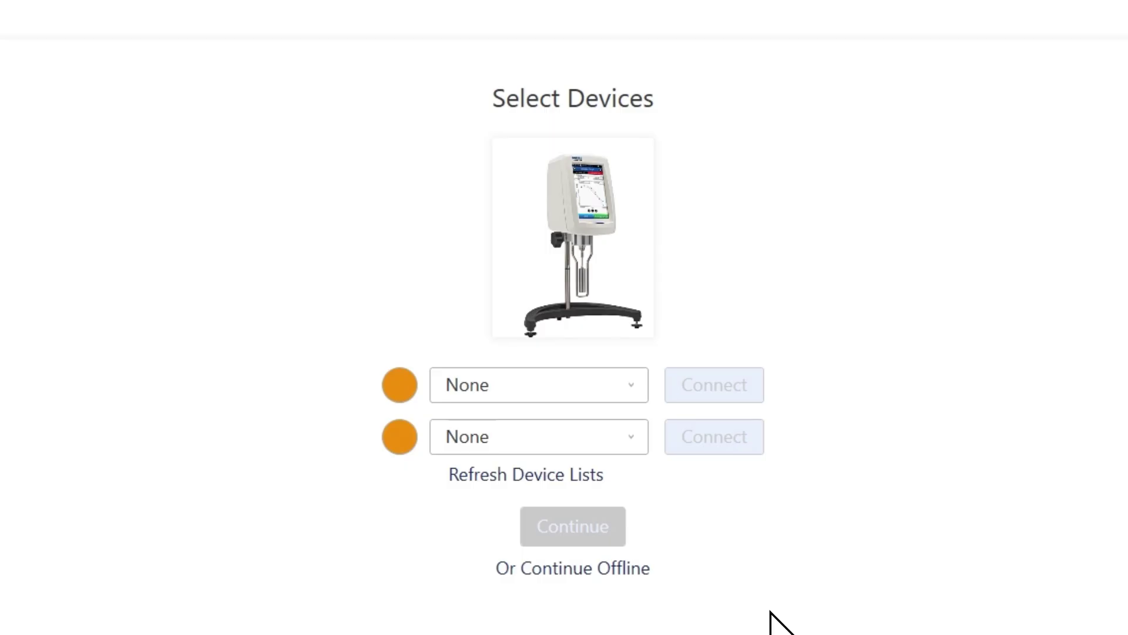
{"action": "left_click", "coordinate": [608, 386]}
{"action": "left_click", "coordinate": [608, 448]}
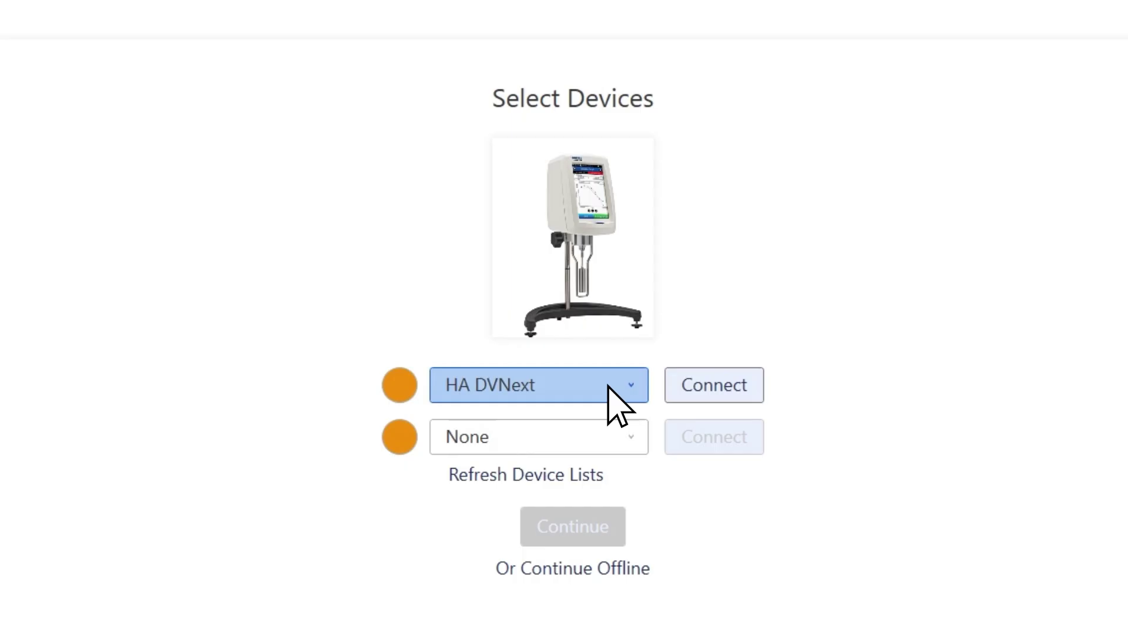
{"action": "left_click", "coordinate": [754, 395]}
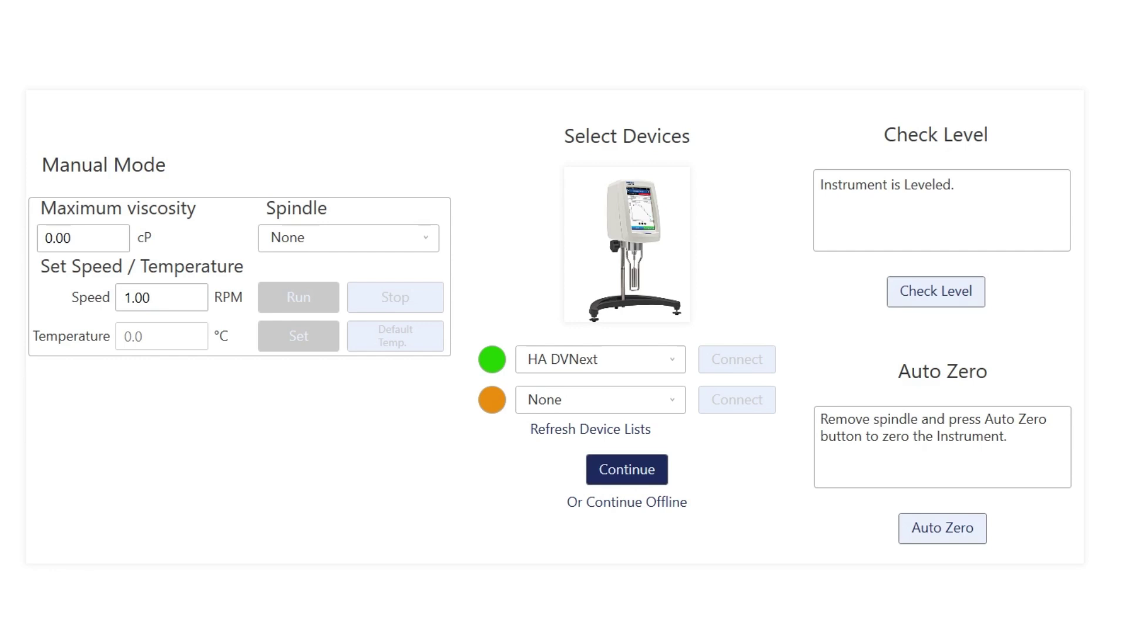
- Auto Zero the HA DVNext with the spindle removed
{"action": "left_click", "coordinate": [982, 540]}
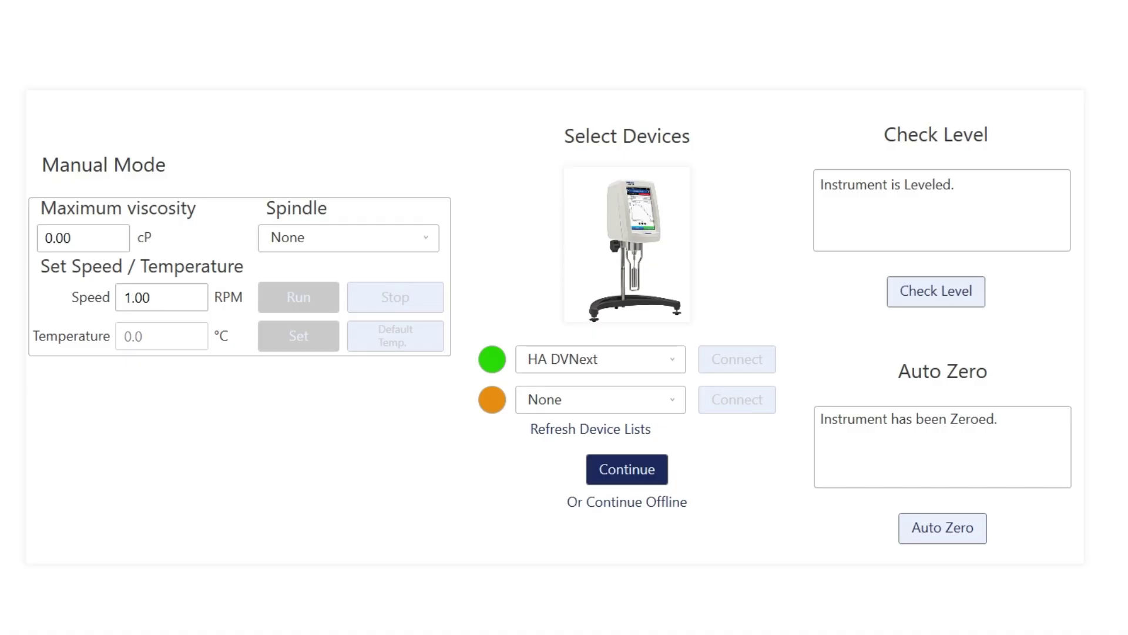
- Start a new test from the Home page using spindle HA-2
{"action": "left_click", "coordinate": [662, 478]}
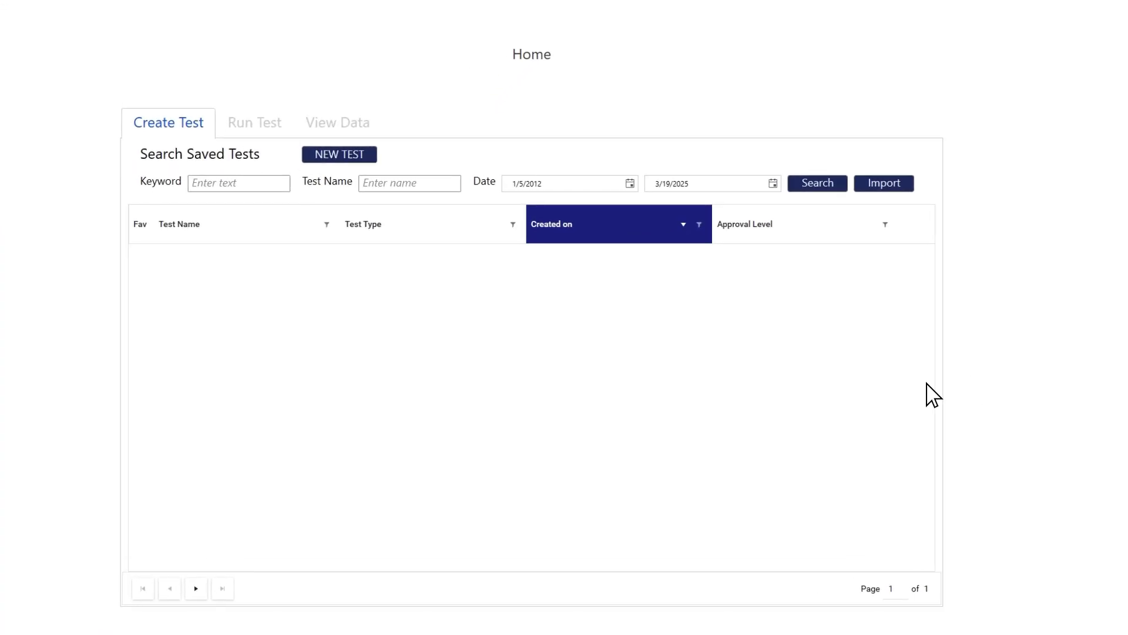
{"action": "left_click", "coordinate": [372, 159]}
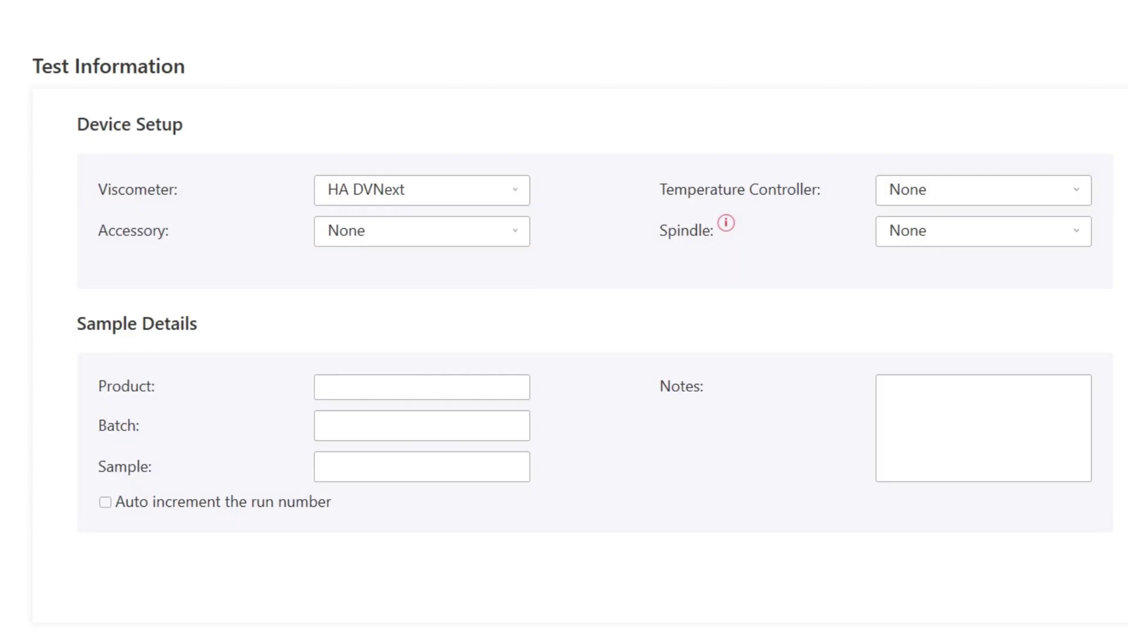
{"action": "left_click", "coordinate": [1072, 238]}
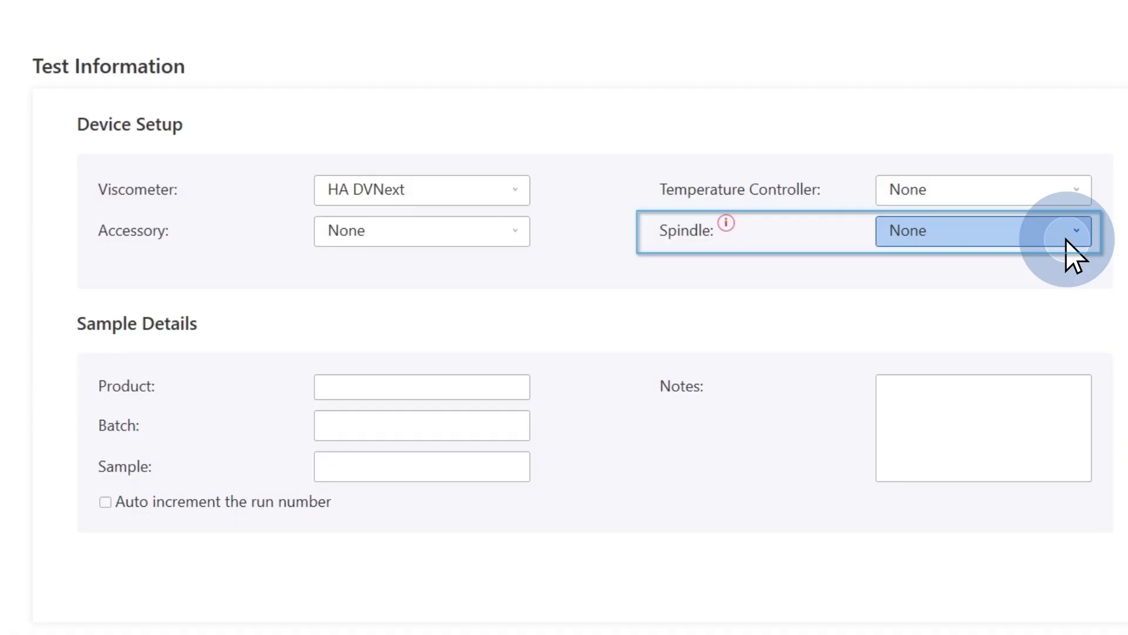
{"action": "scroll", "coordinate": [981, 367], "scroll_direction": "up", "scroll_amount": 11}
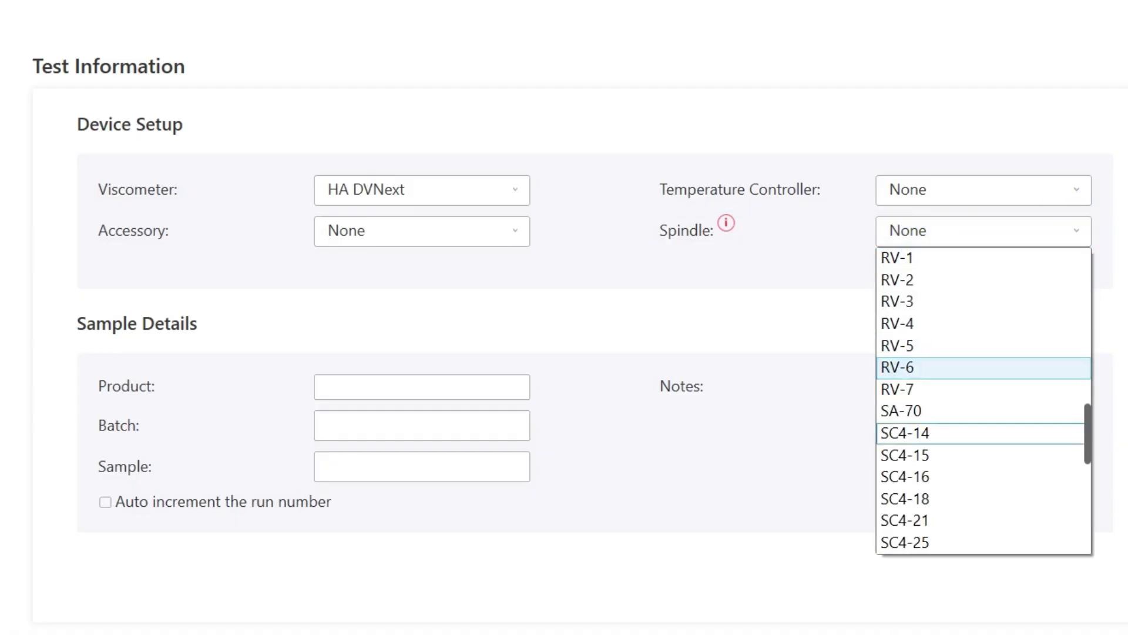
{"action": "scroll", "coordinate": [981, 367], "scroll_direction": "up", "scroll_amount": 4}
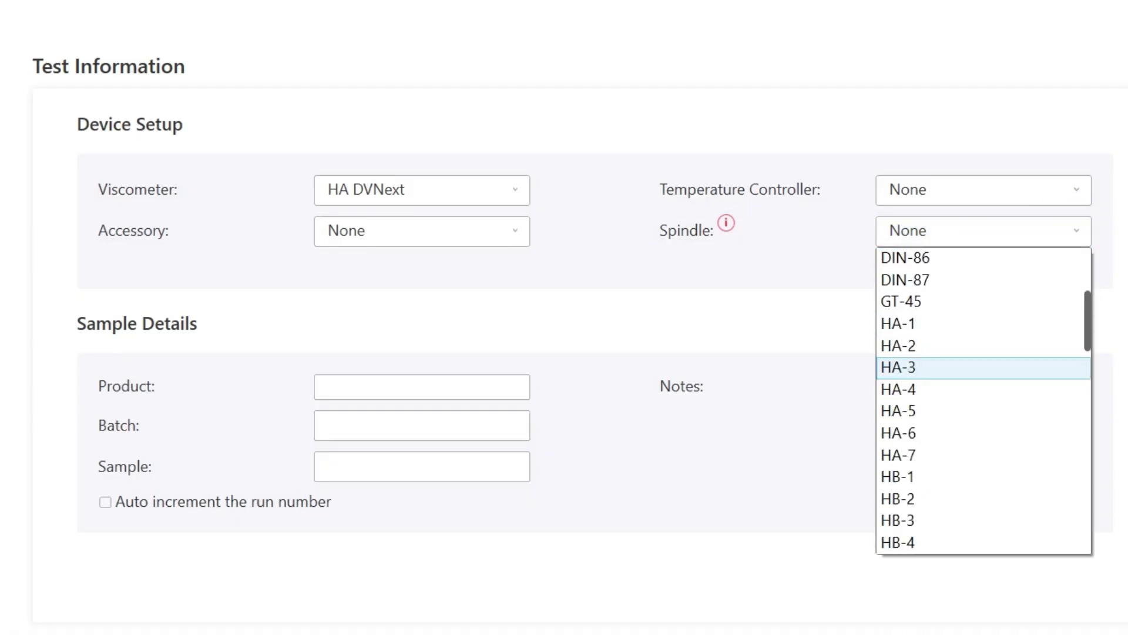
{"action": "left_click", "coordinate": [981, 345]}
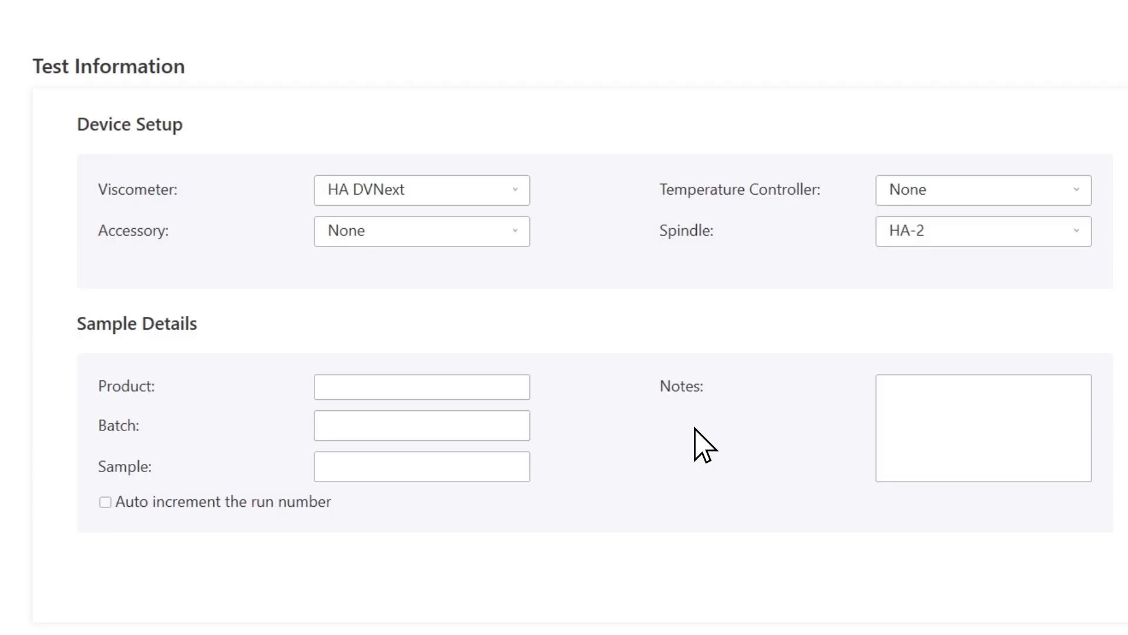
- Enter 1 in the Product and Batch fields
{"action": "left_click", "coordinate": [518, 393]}
{"action": "type", "text": "1"}
{"action": "key", "text": "Tab"}
{"action": "type", "text": "1"}
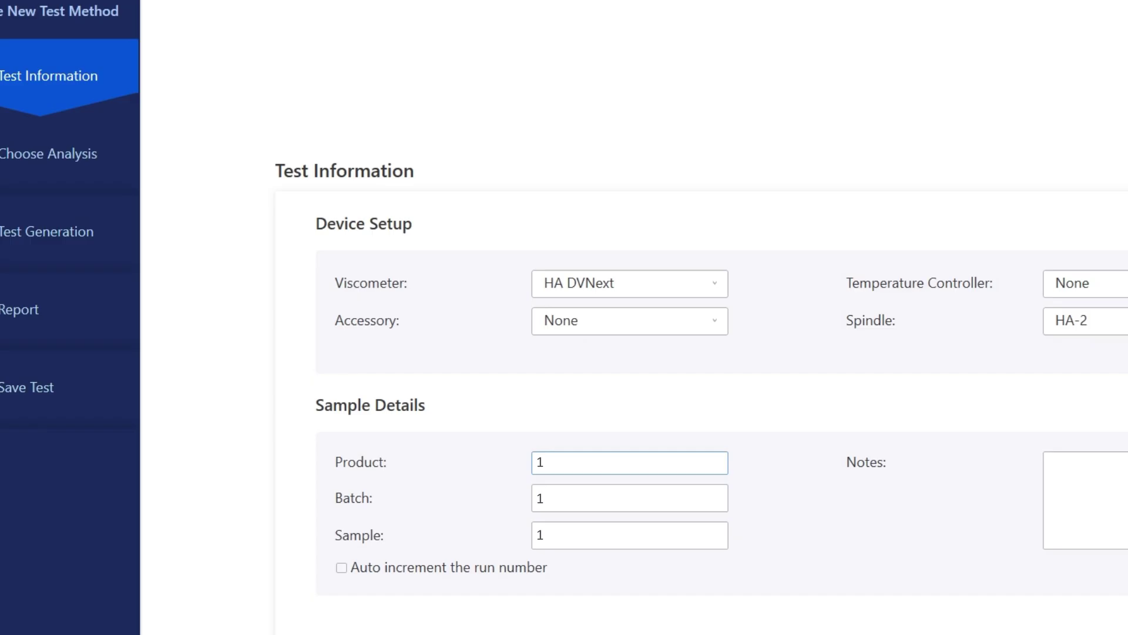
- Pick the Speed Ramp card on the Choose Analysis page
{"action": "left_click", "coordinate": [161, 173]}
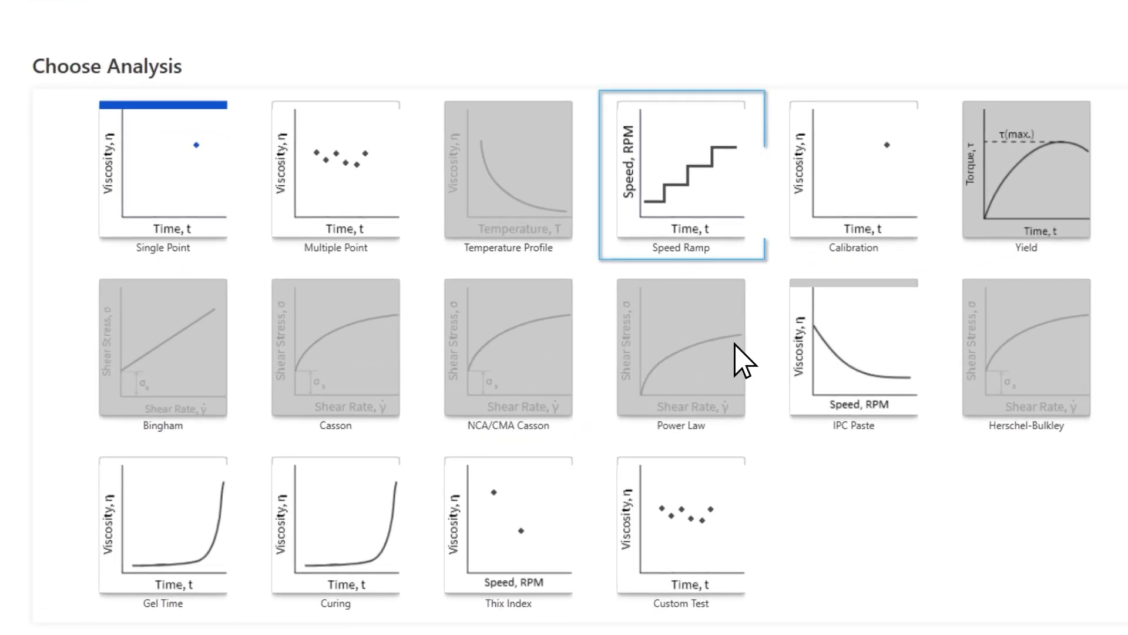
{"action": "left_click", "coordinate": [729, 205]}
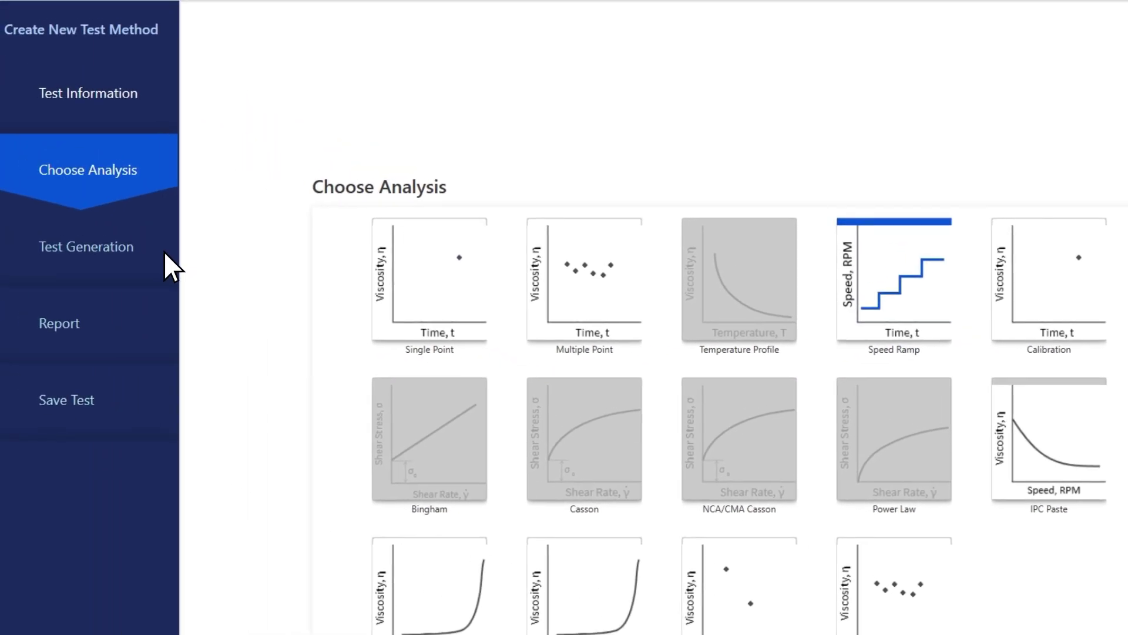
- Set a 5 RPM speed step and a 10 RPM starting speed
{"action": "left_click", "coordinate": [162, 251]}
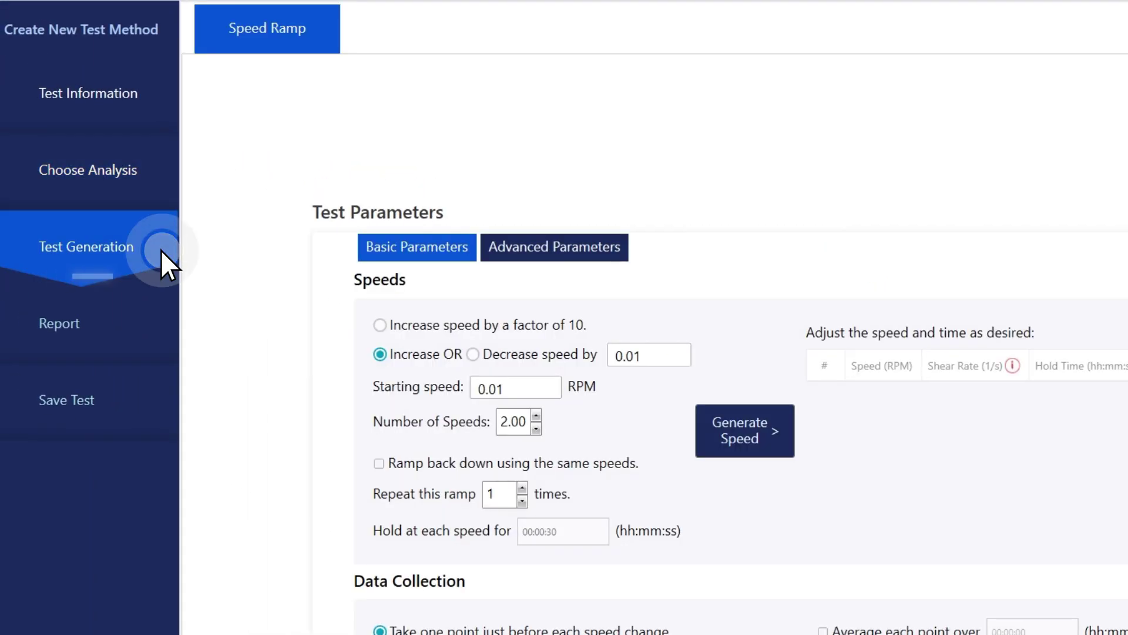
{"action": "double_click", "coordinate": [628, 356]}
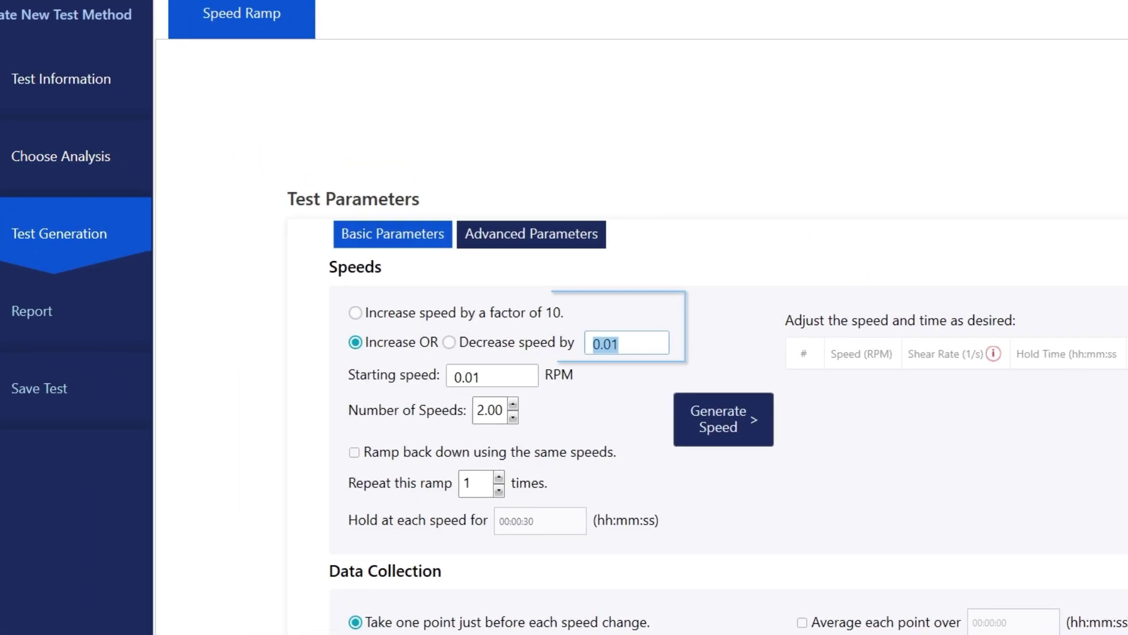
{"action": "type", "text": "5"}
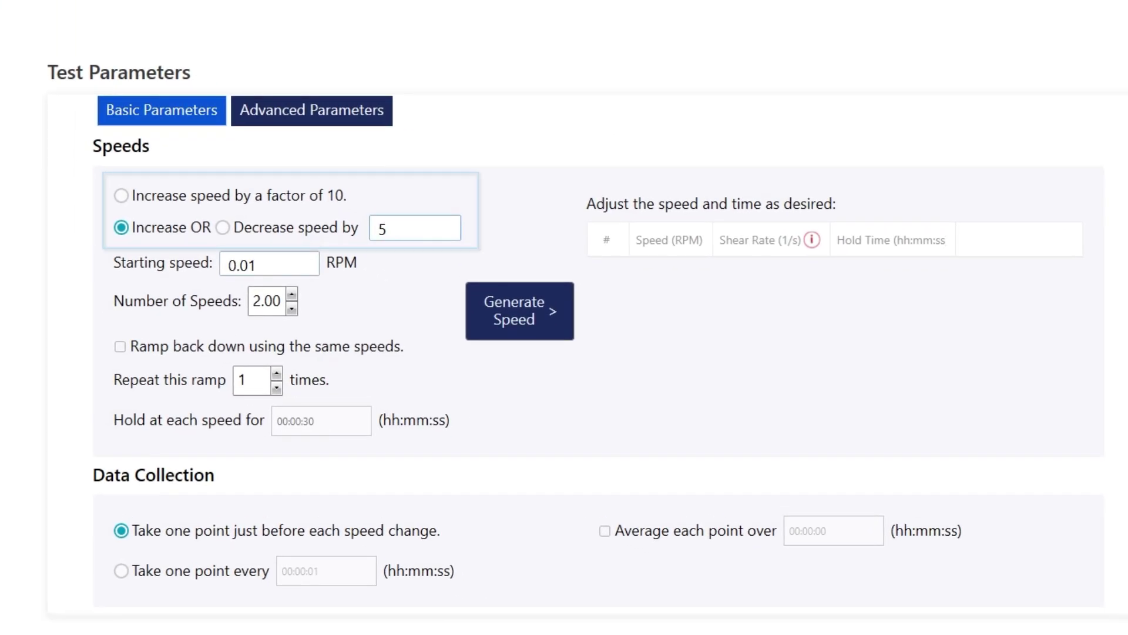
{"action": "left_click", "coordinate": [253, 265]}
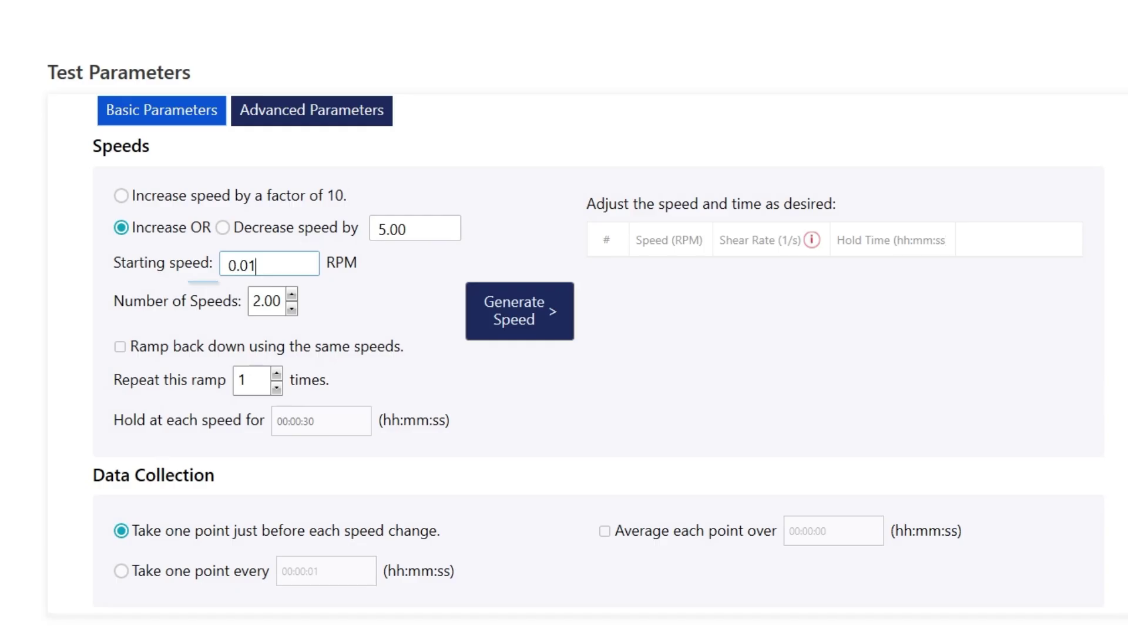
{"action": "double_click", "coordinate": [242, 265]}
{"action": "type", "text": "10"}
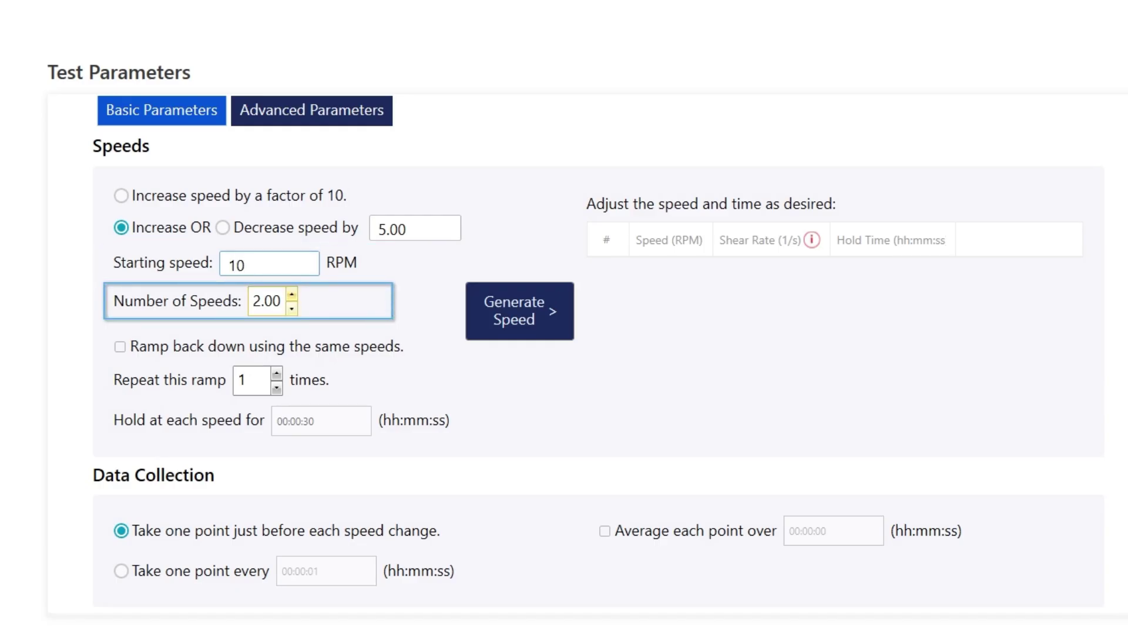
{"action": "left_click", "coordinate": [291, 293]}
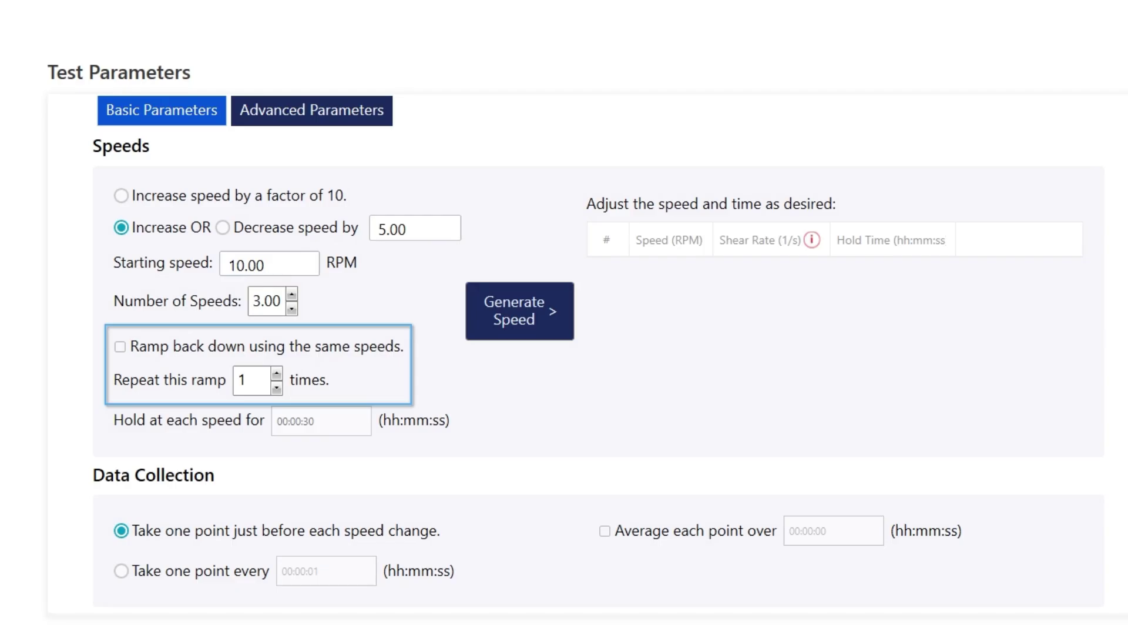
{"action": "left_click", "coordinate": [120, 346]}
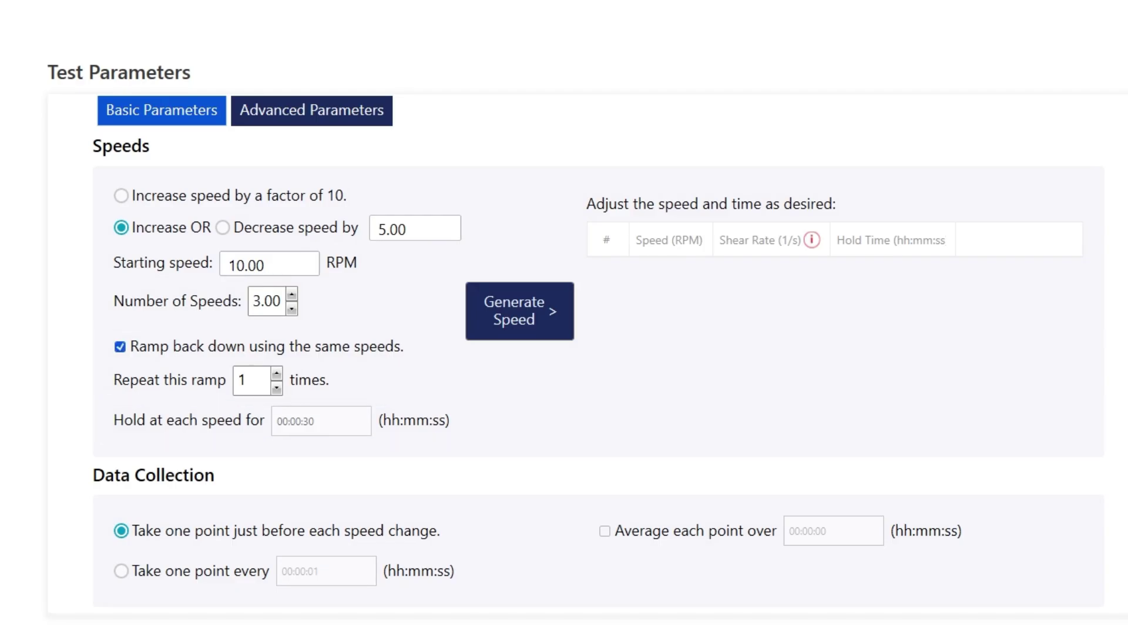
{"action": "left_click", "coordinate": [559, 324]}
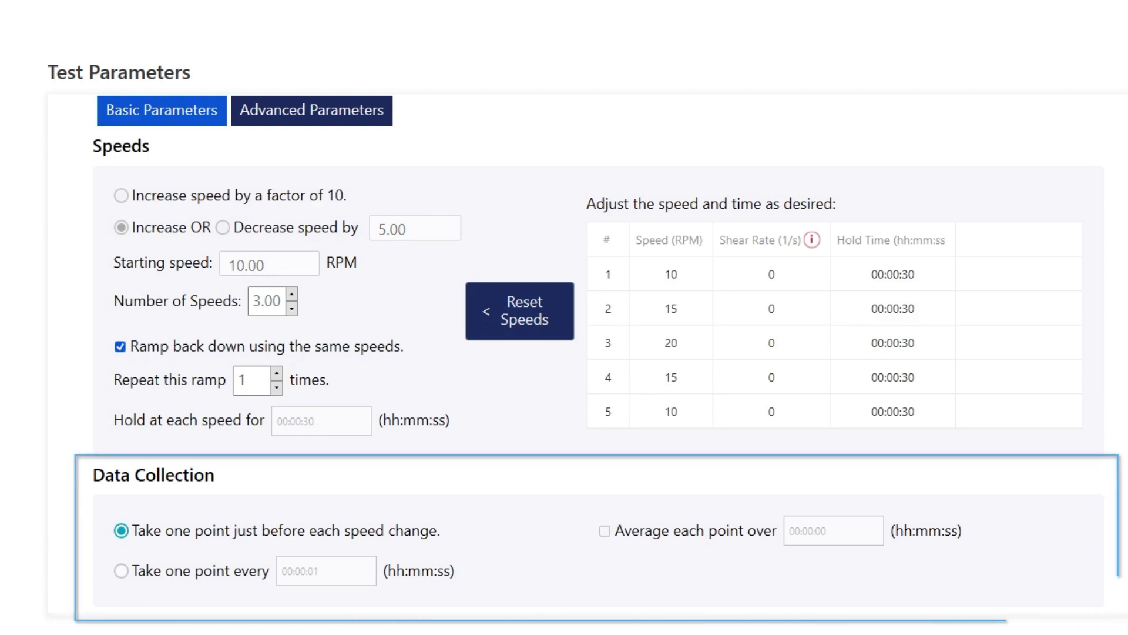
{"action": "left_click", "coordinate": [71, 292]}
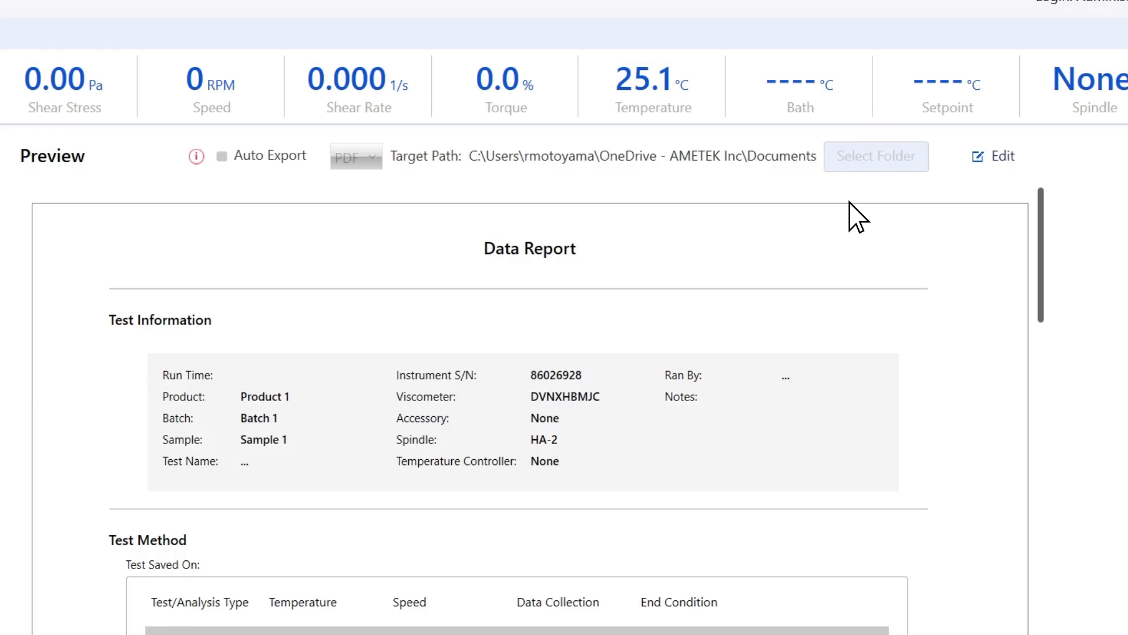
- Plot the report graph against Speed, with ProbeTemperature on the second y-axis
{"action": "left_click", "coordinate": [978, 164]}
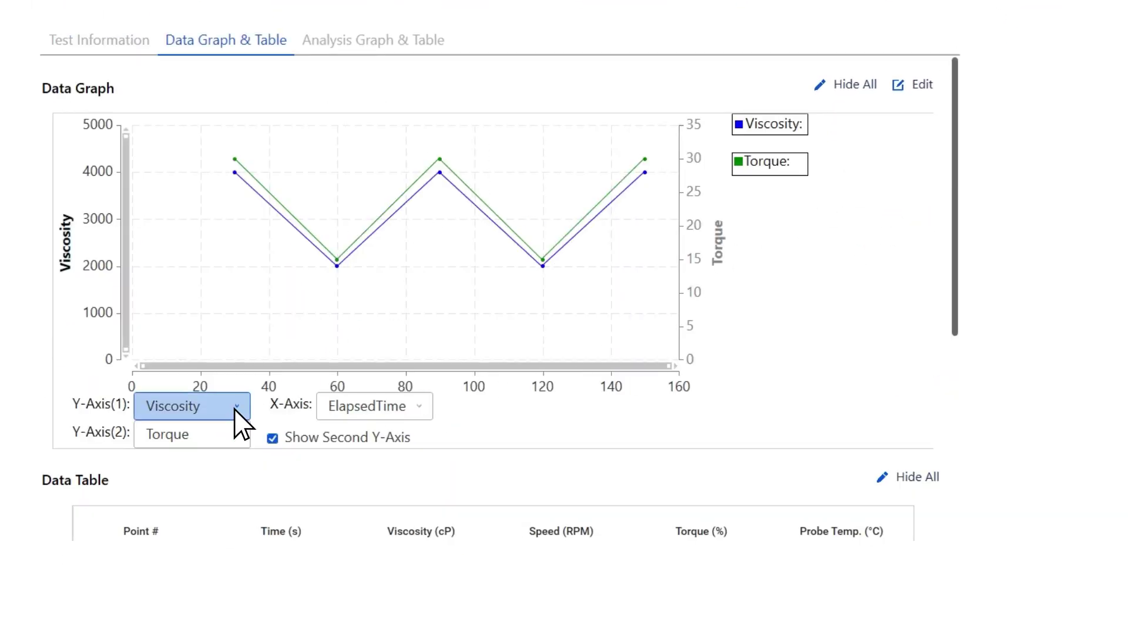
{"action": "left_click", "coordinate": [235, 434]}
{"action": "key", "text": "Down"}
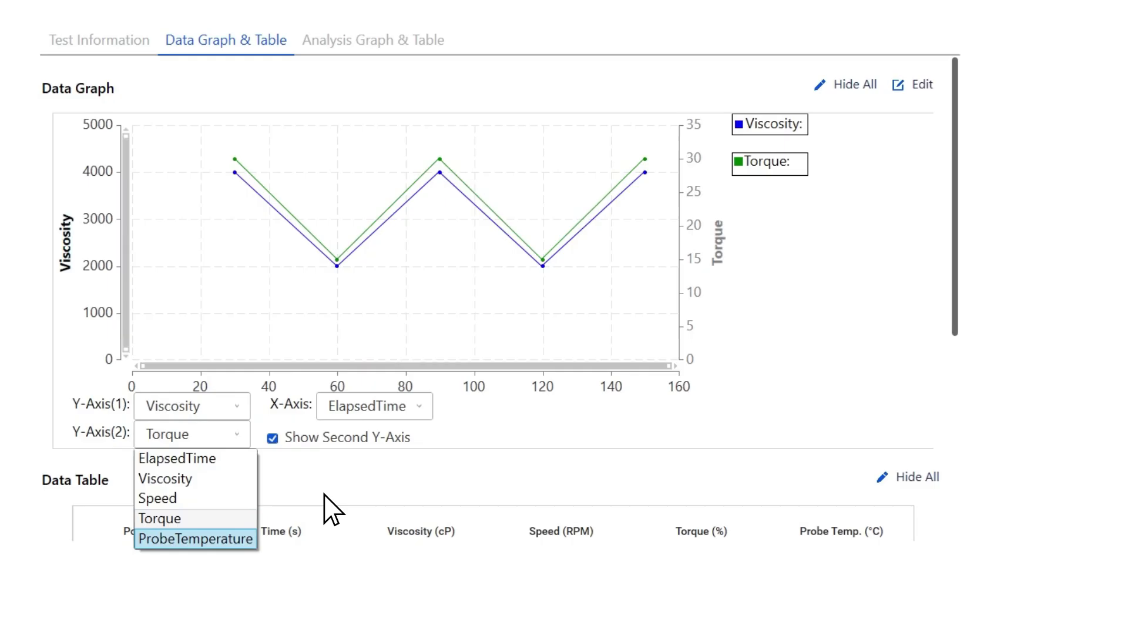
{"action": "key", "text": "Return"}
{"action": "left_click", "coordinate": [455, 412]}
{"action": "key", "text": "Return"}
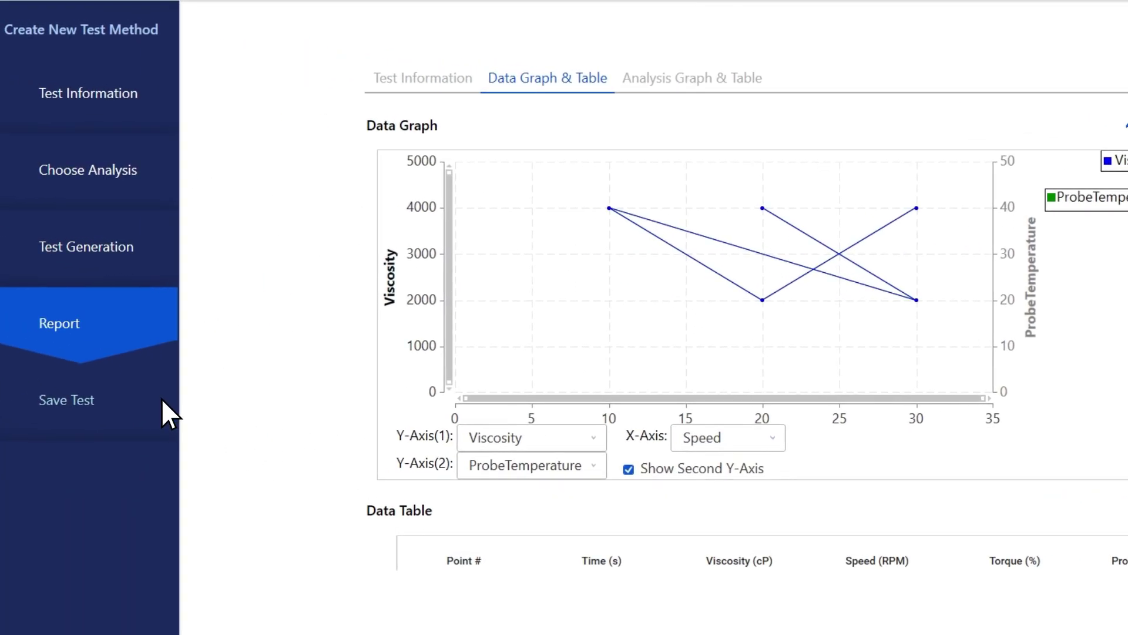
- Save the test method as 'Speed Ramp 1' and acknowledge the confirmation
{"action": "left_click", "coordinate": [161, 399]}
{"action": "type", "text": "Spee"}
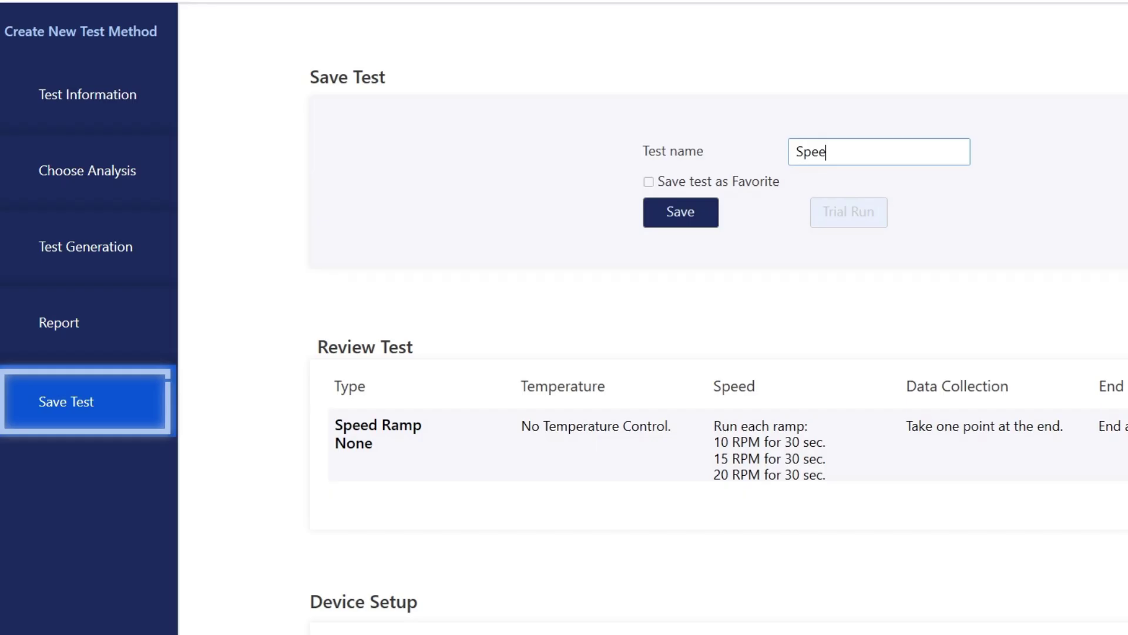
{"action": "type", "text": "d Ramp 1"}
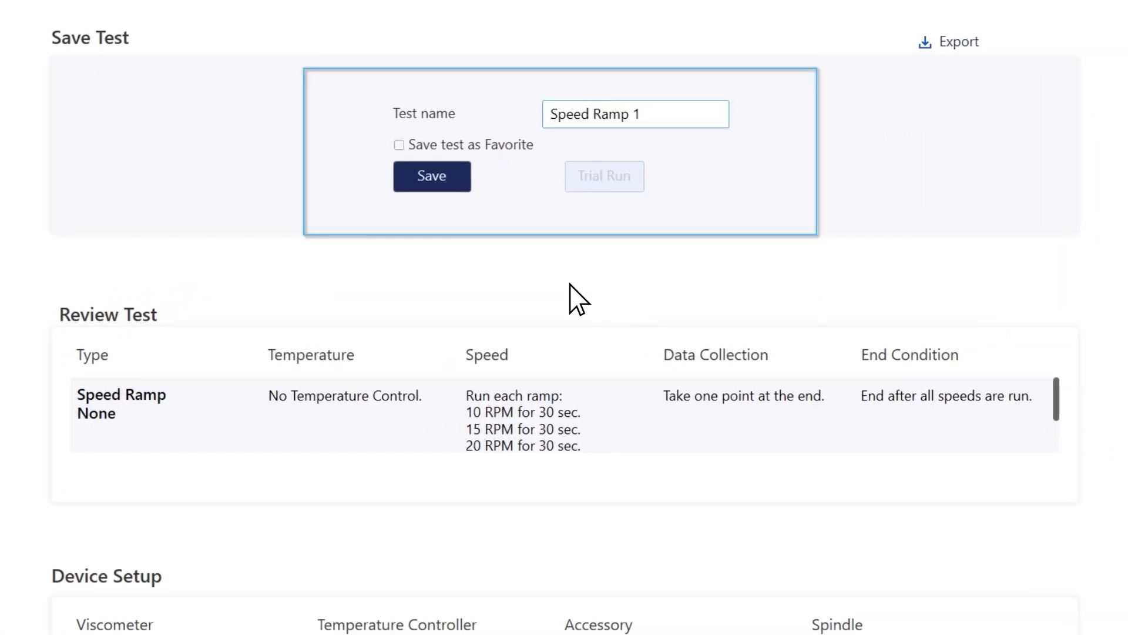
{"action": "left_click", "coordinate": [466, 187]}
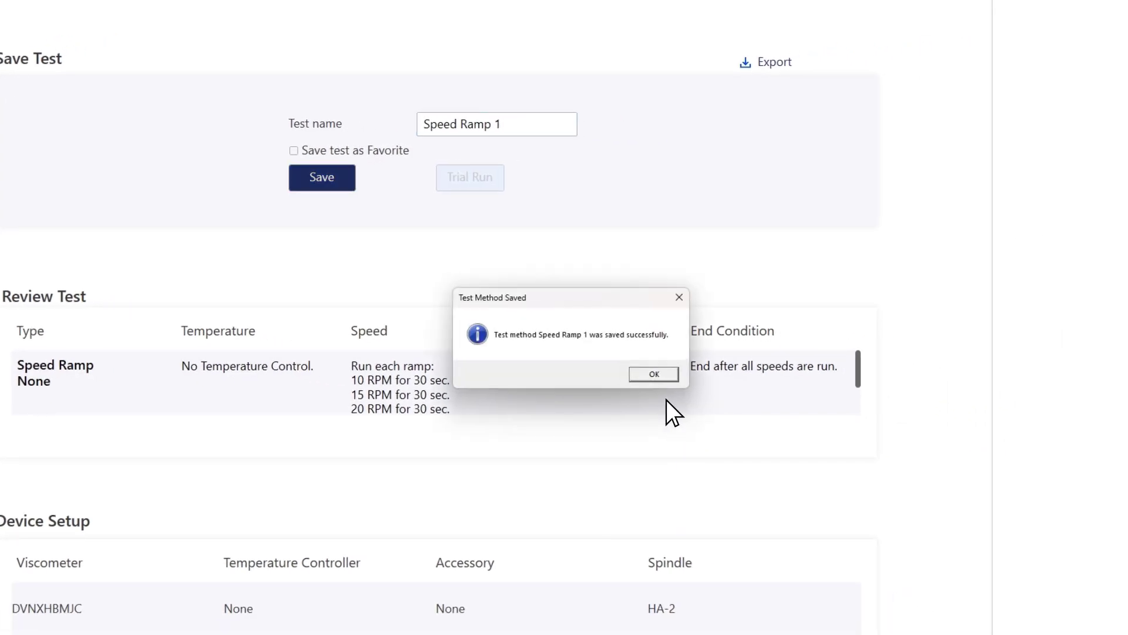
{"action": "left_click", "coordinate": [662, 379]}
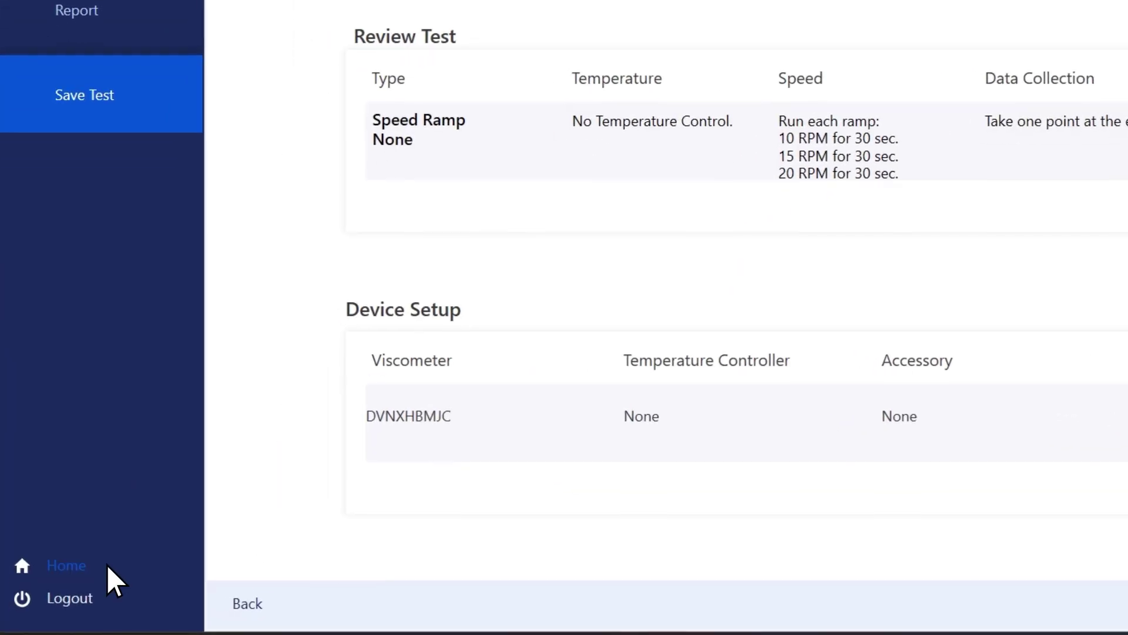
- Load Speed Ramp 1 from the Run Test list and run it
{"action": "left_click", "coordinate": [63, 586]}
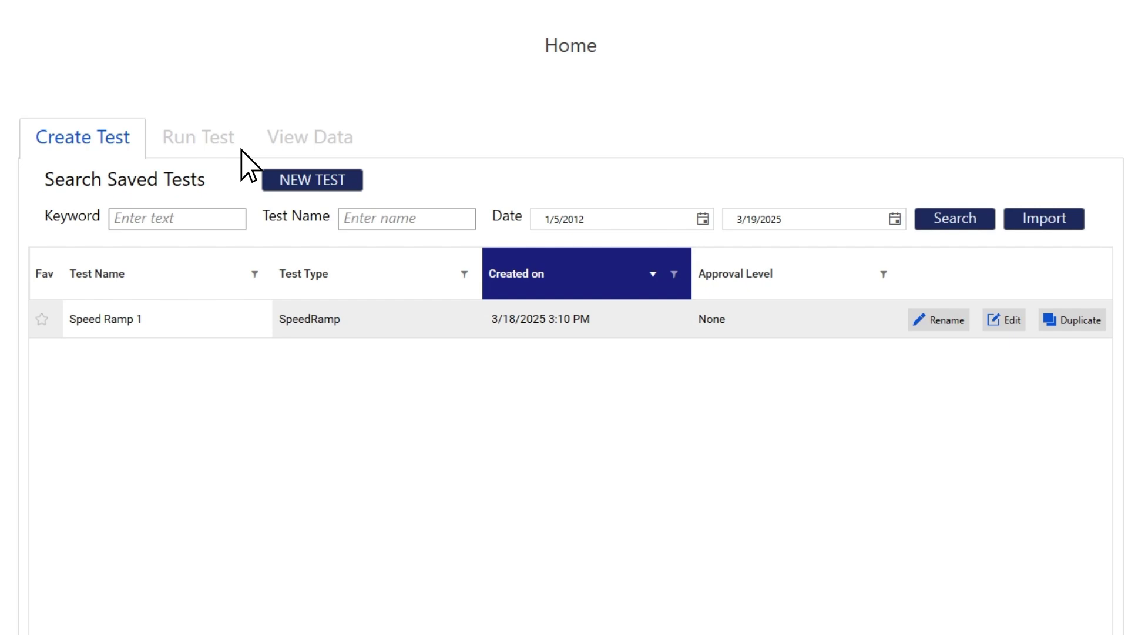
{"action": "left_click", "coordinate": [241, 150]}
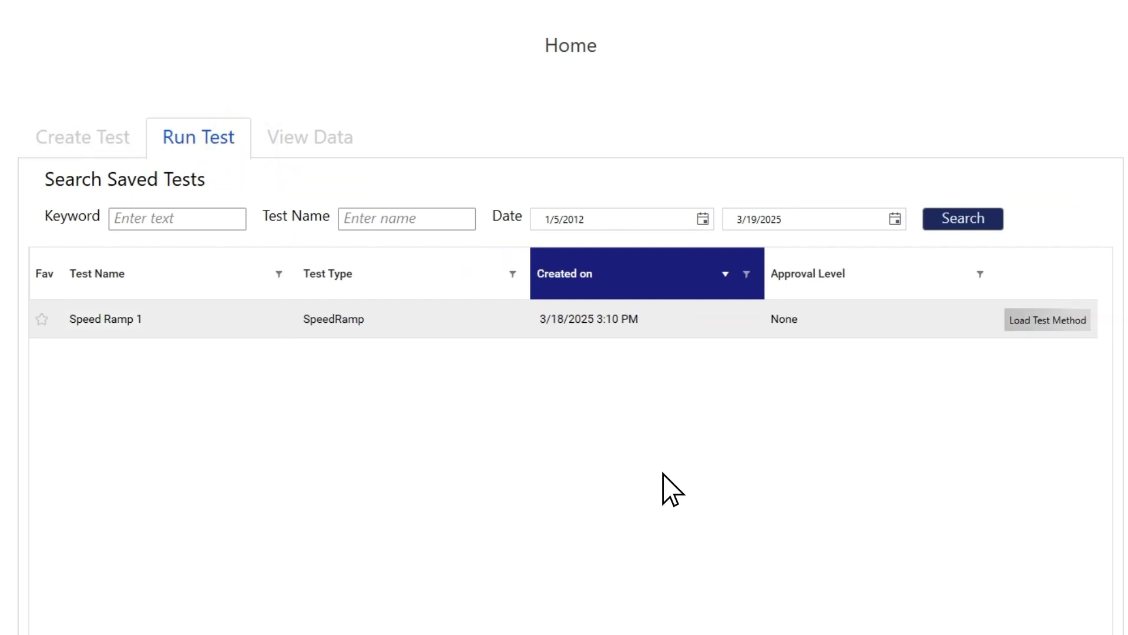
{"action": "left_click", "coordinate": [1087, 323]}
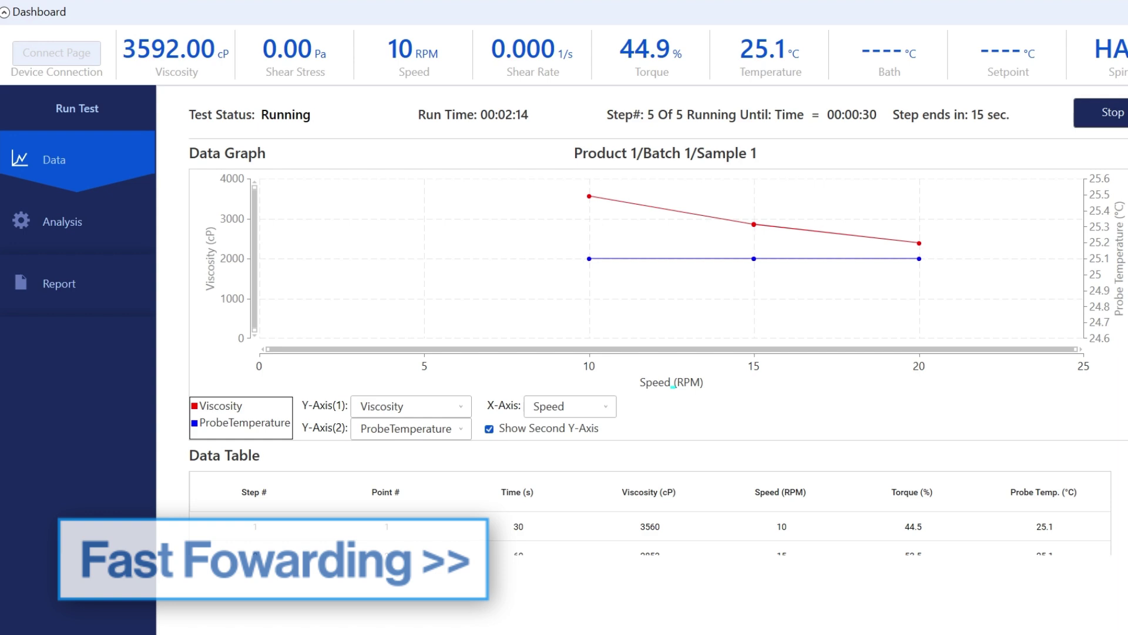
- Open the run's Data Report and review readings like 3560 cP at 10 RPM
{"action": "left_click", "coordinate": [62, 221]}
{"action": "left_click", "coordinate": [59, 284]}
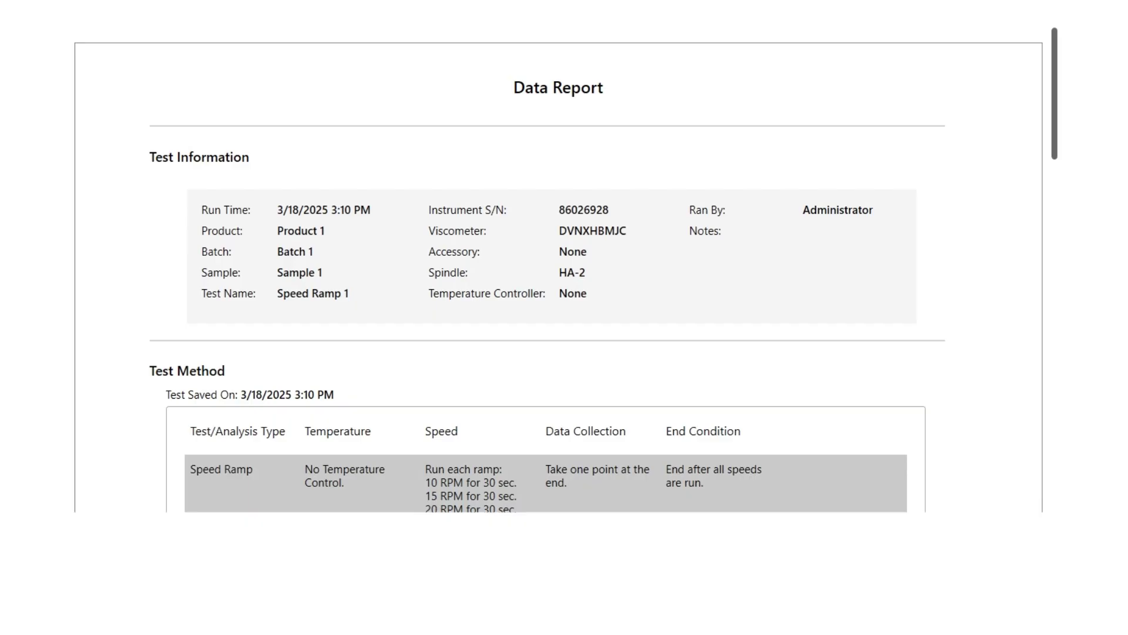
{"action": "scroll", "coordinate": [559, 270], "scroll_direction": "down", "scroll_amount": 5}
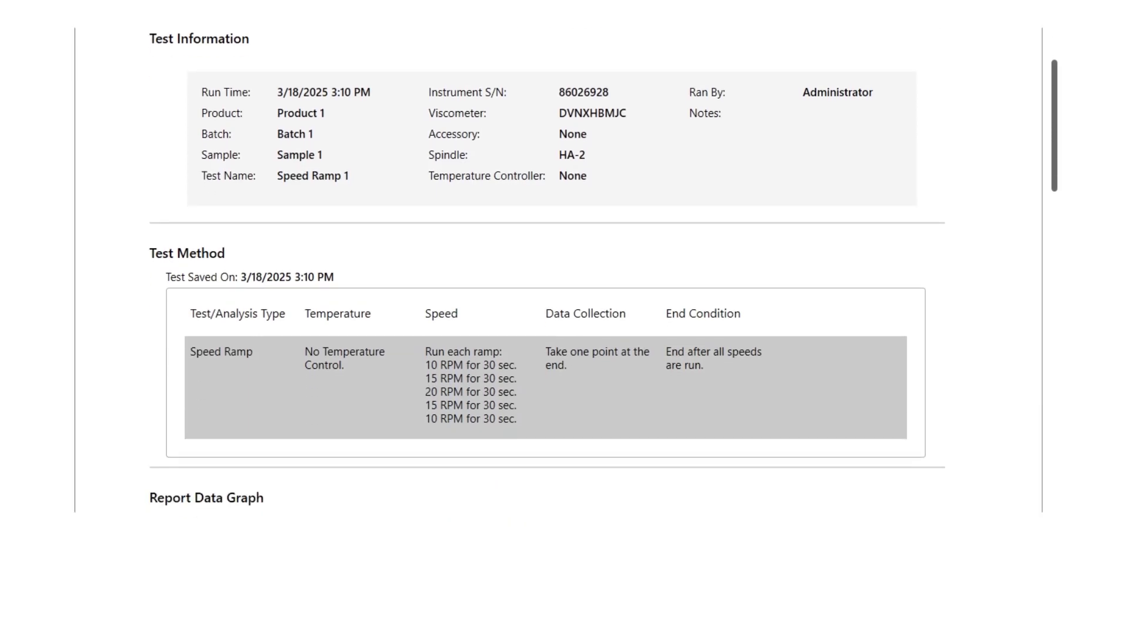
{"action": "scroll", "coordinate": [559, 270], "scroll_direction": "down", "scroll_amount": 3}
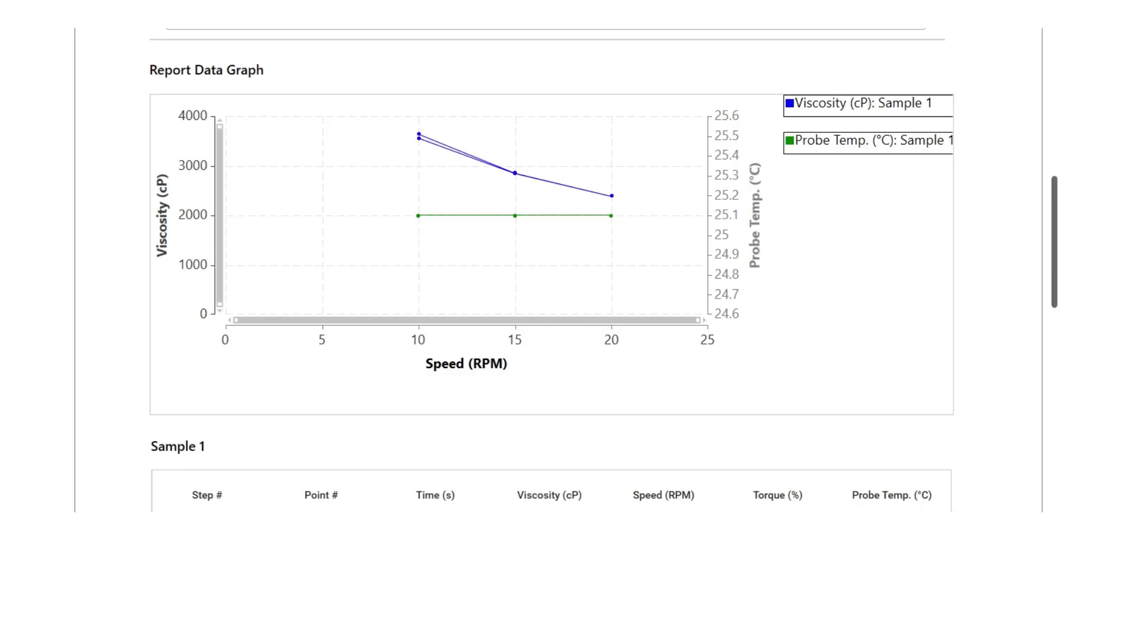
{"action": "scroll", "coordinate": [558, 270], "scroll_direction": "down", "scroll_amount": 5}
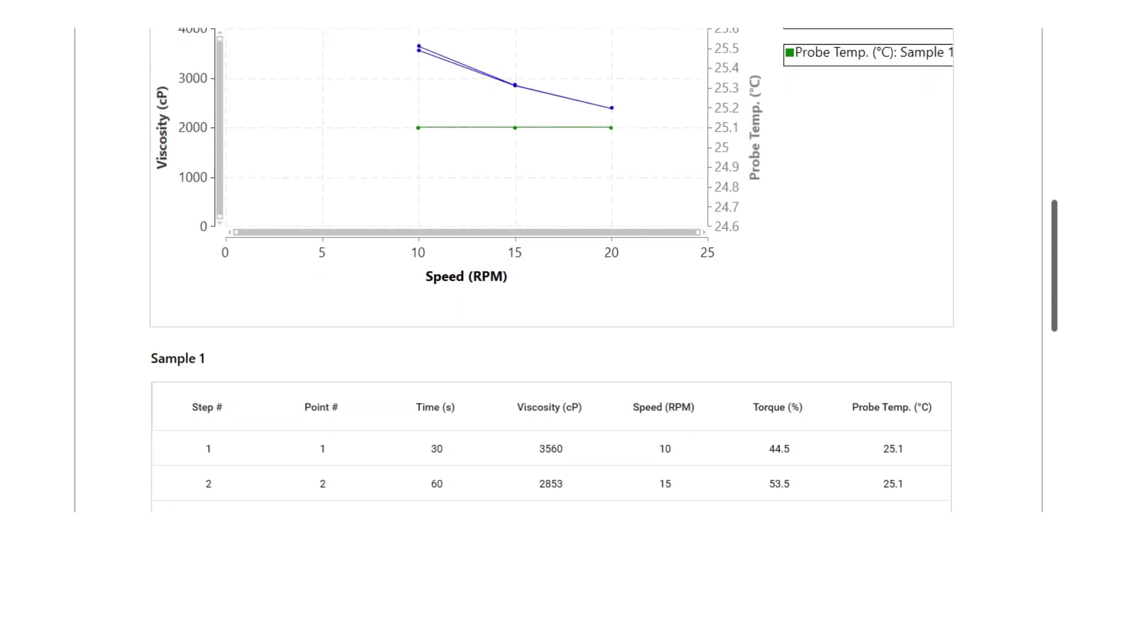